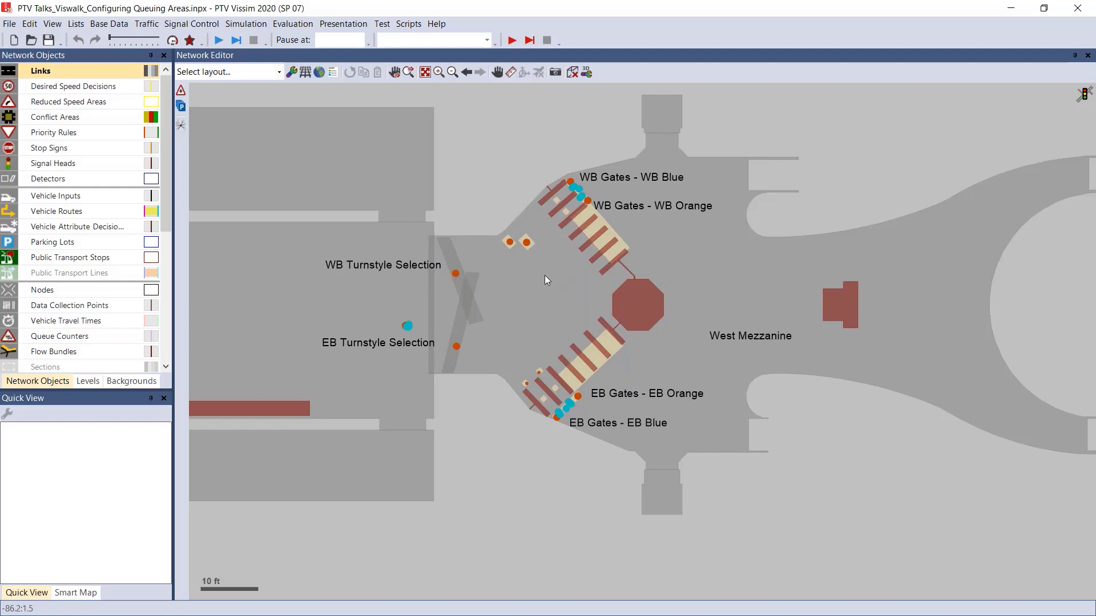
# - Check the service point queue limit of partial pedestrian routing decision 9 in the WB Turnstyle Selection area
pyautogui.click(522, 245)
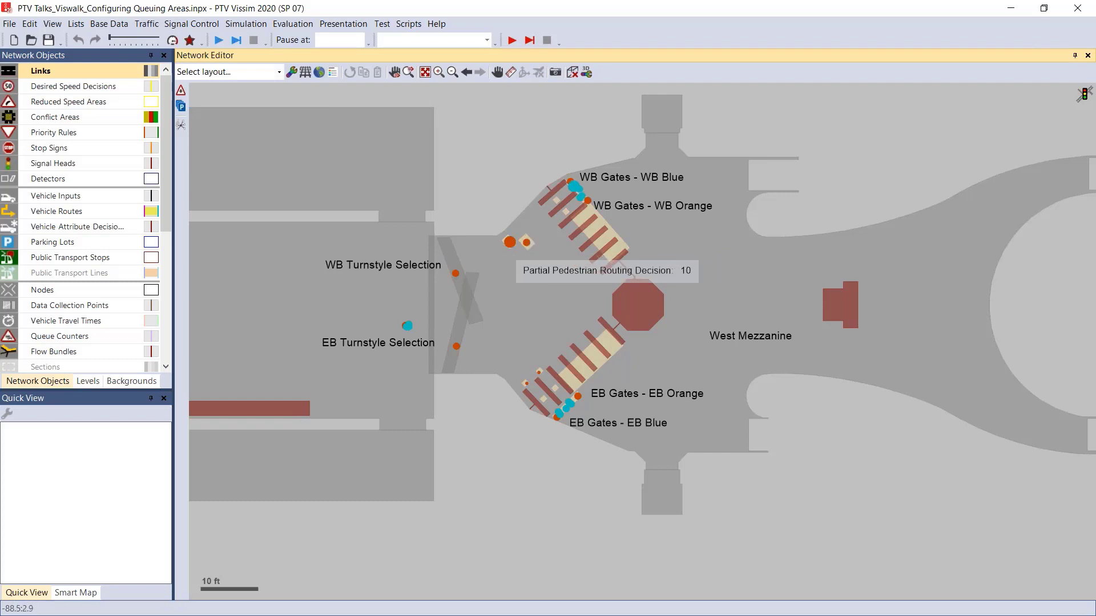
pyautogui.scroll(5, 536, 267)
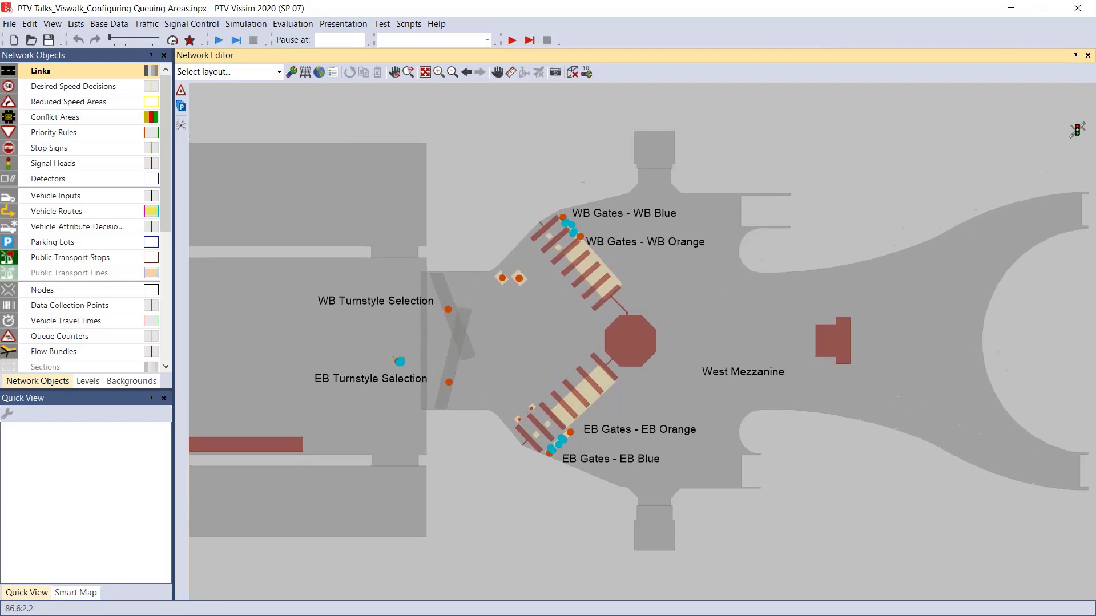
pyautogui.moveTo(550, 308); pyautogui.dragTo(573, 333)
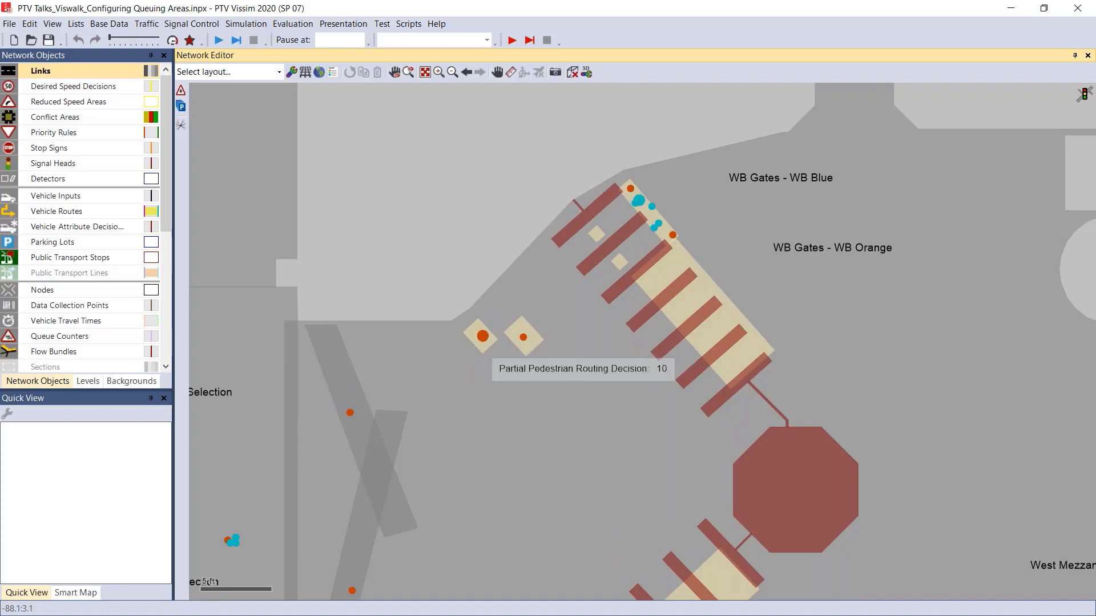
pyautogui.click(350, 414)
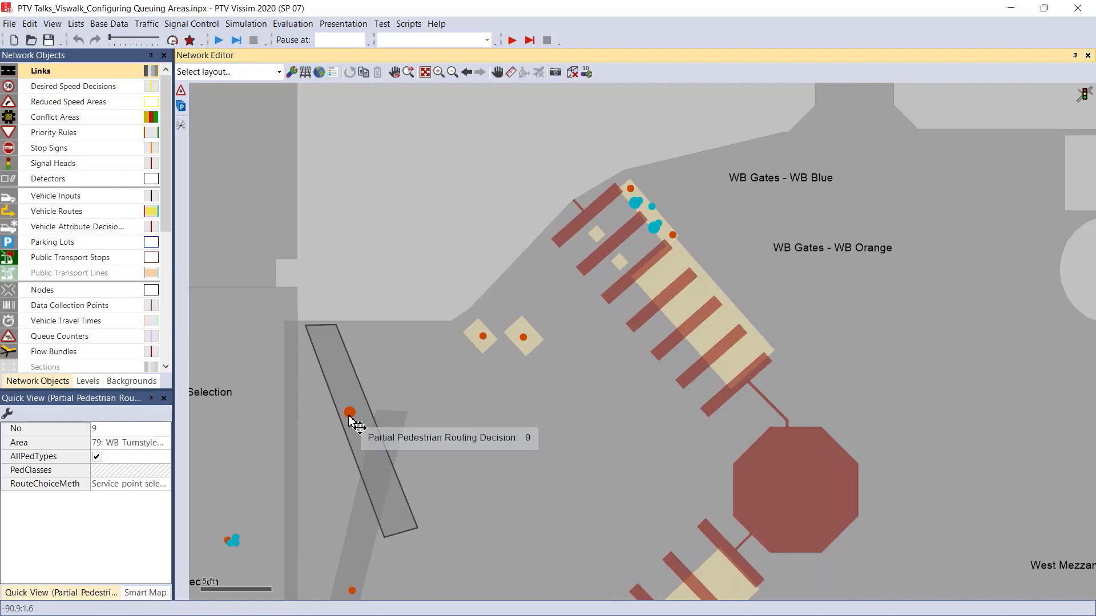
pyautogui.doubleClick(350, 418)
pyautogui.doubleClick(739, 354)
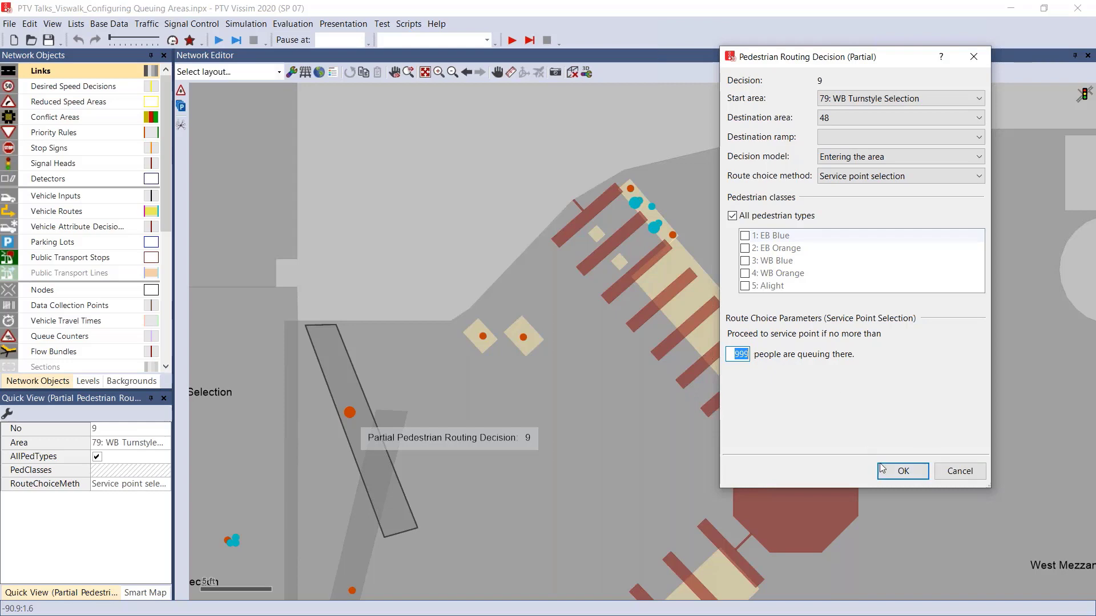
pyautogui.click(899, 472)
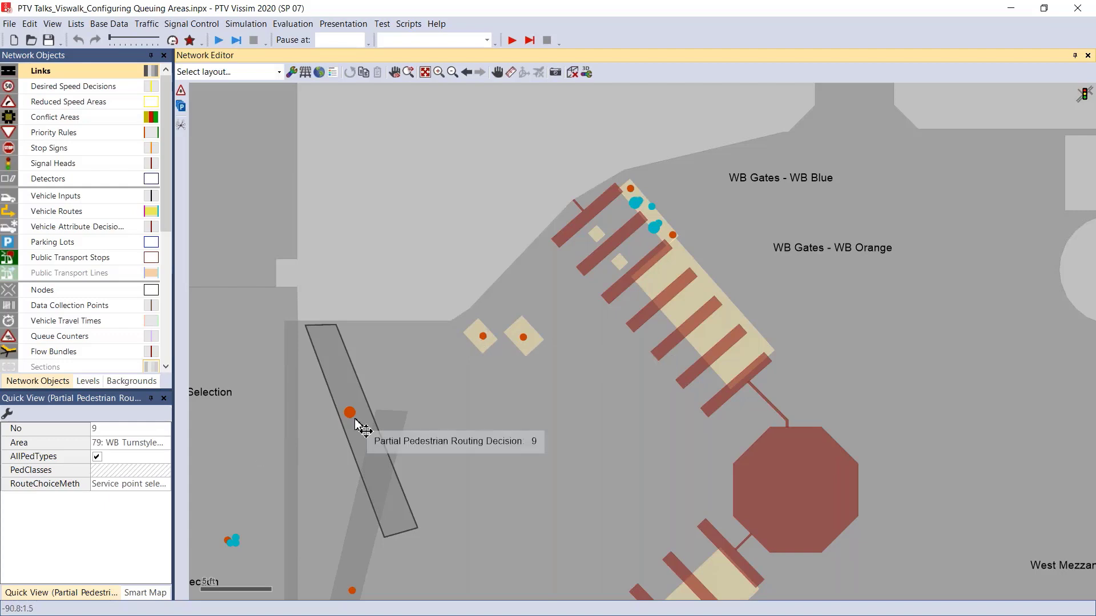
# - Check the service point queue limit of partial pedestrian routing decision 10, just before the WB gates
pyautogui.moveTo(528, 334); pyautogui.dragTo(508, 357)
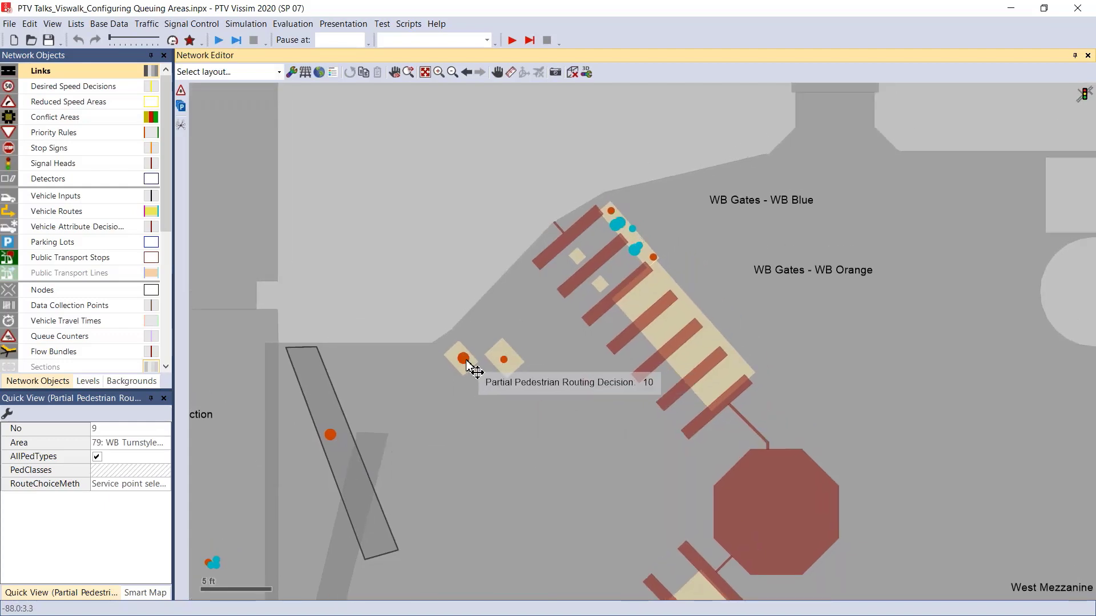
pyautogui.doubleClick(466, 364)
pyautogui.moveTo(733, 355); pyautogui.dragTo(762, 355)
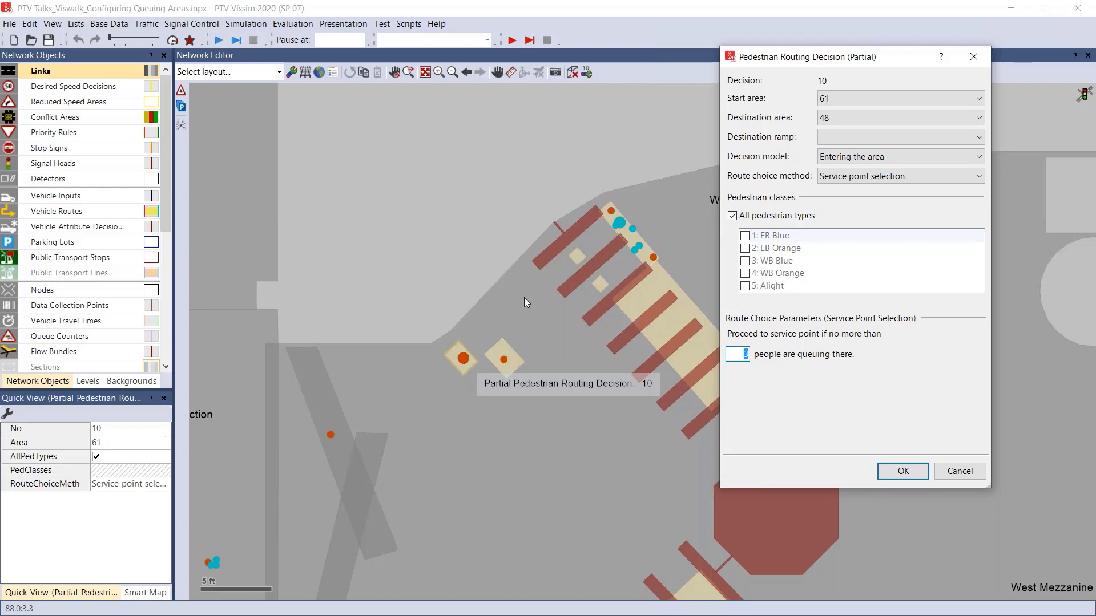
pyautogui.click(900, 473)
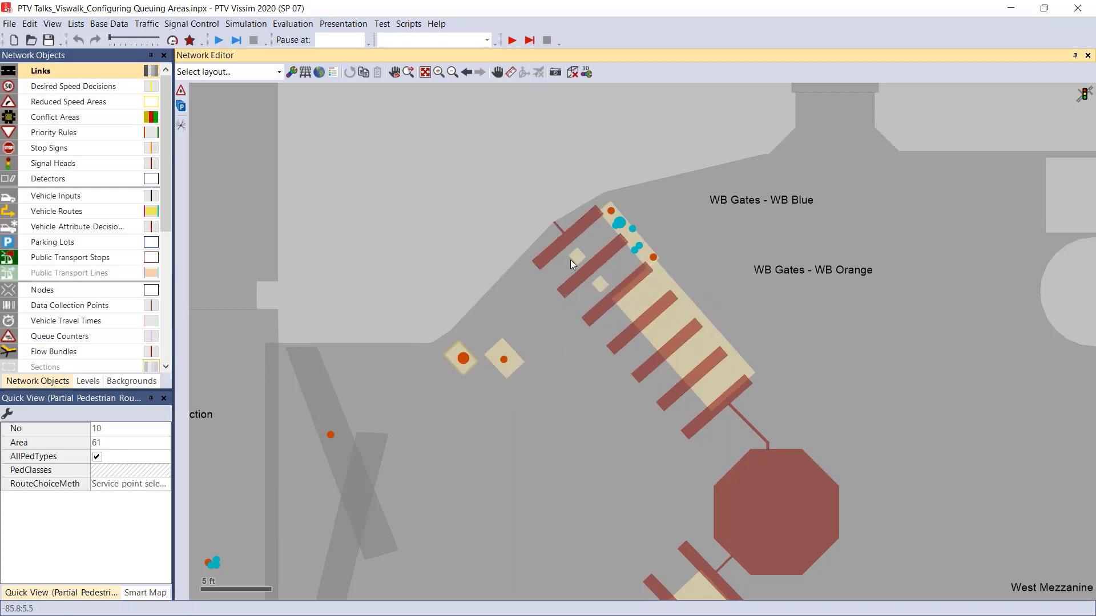
# - Review the time distribution and queue settings of pedestrian area 37 between the westbound gate obstacles
pyautogui.scroll(-4, 68, 319)
pyautogui.click(68, 324)
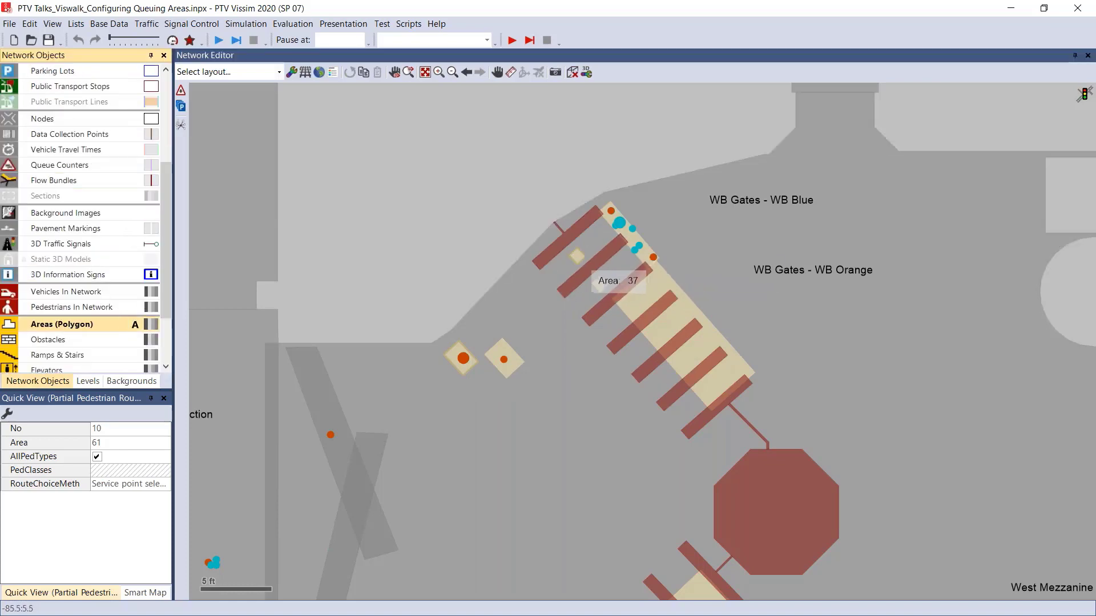
pyautogui.click(577, 256)
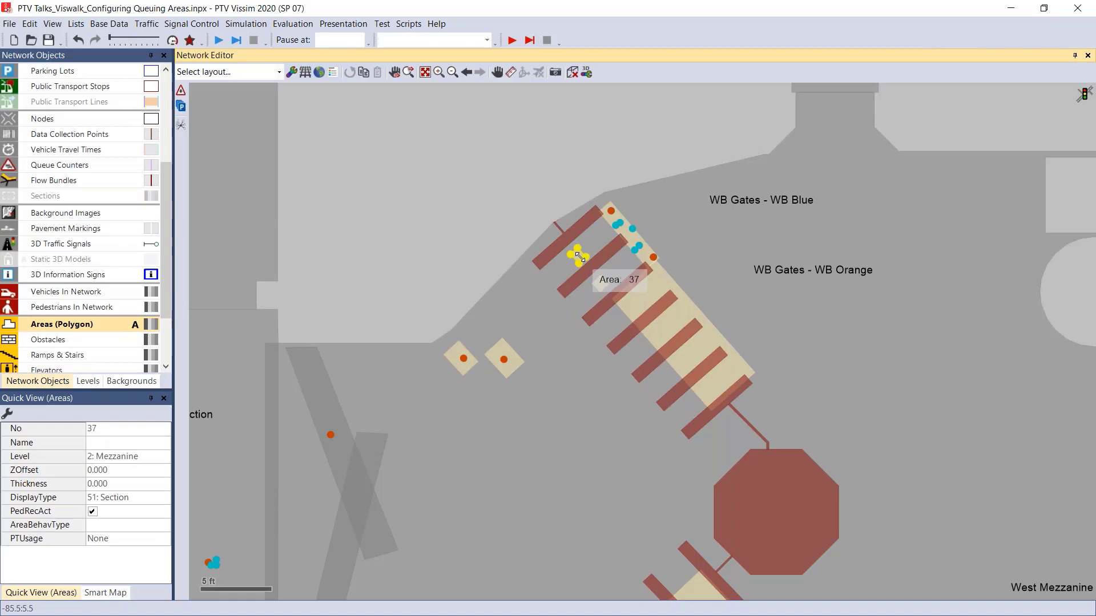
pyautogui.rightClick(566, 237)
pyautogui.click(611, 359)
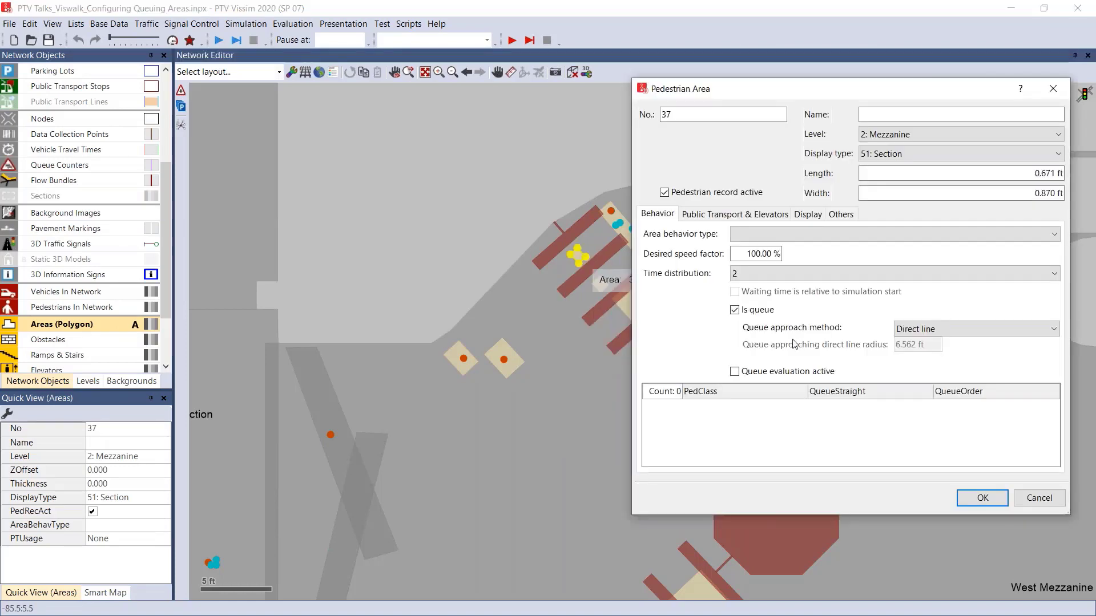
pyautogui.click(740, 278)
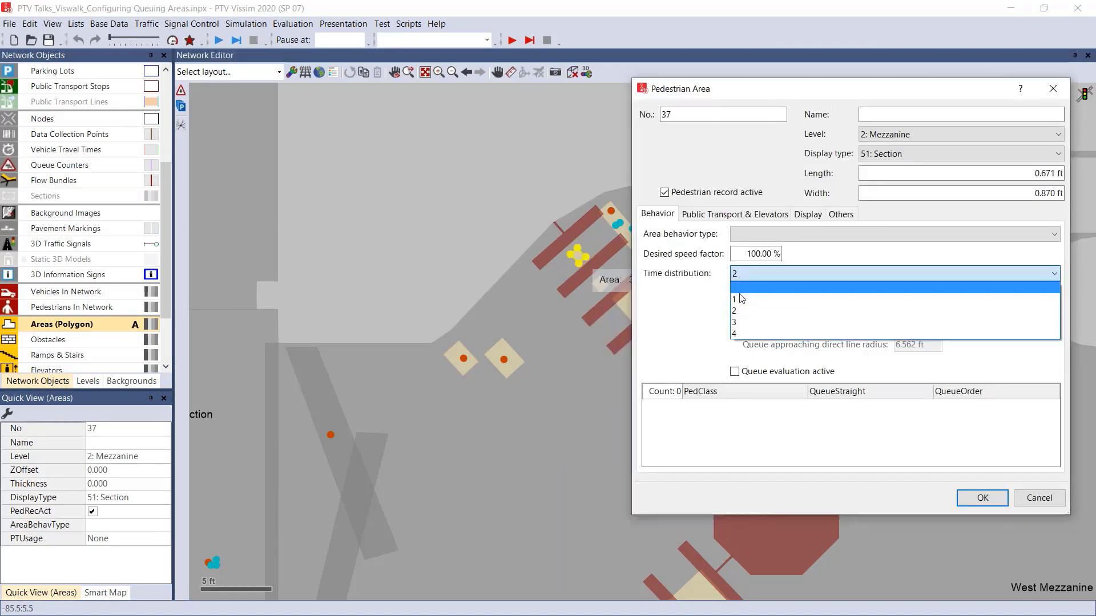
pyautogui.click(389, 170)
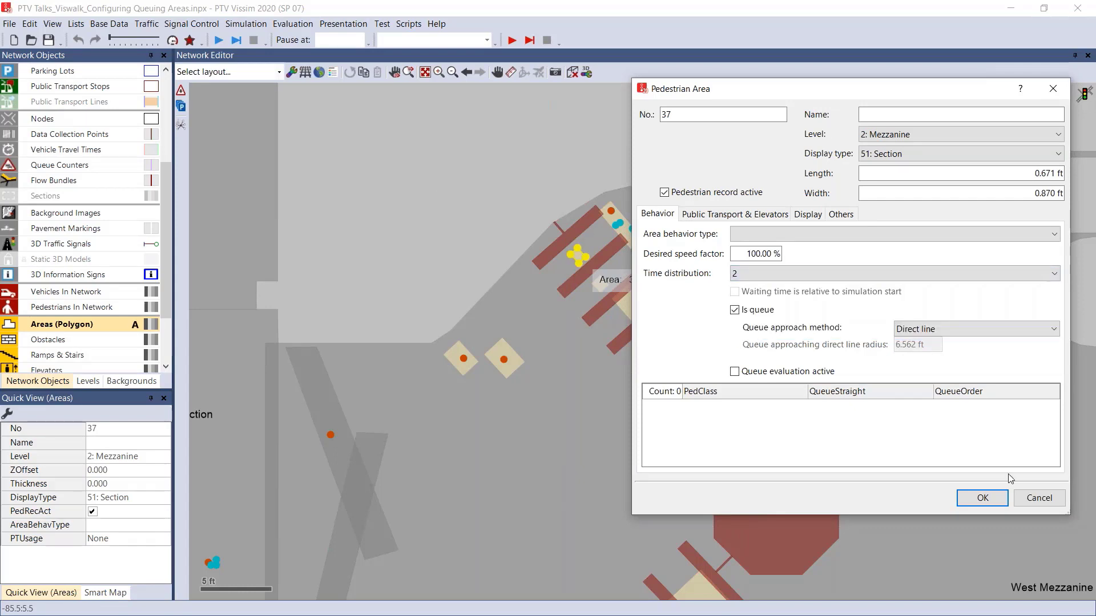
pyautogui.click(982, 497)
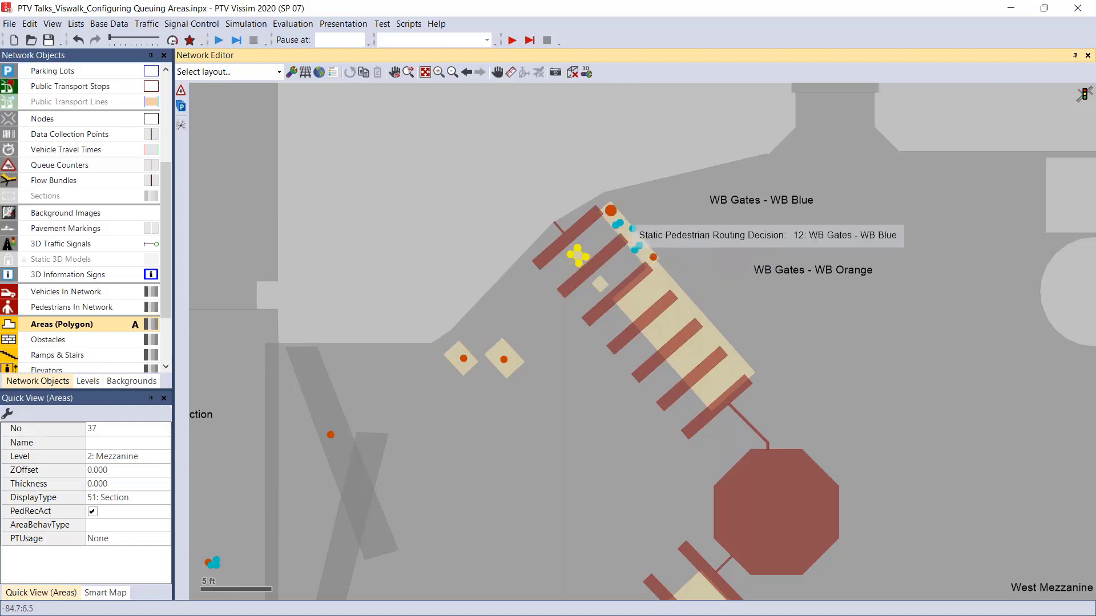
# - Inspect the WB Gates - WB Blue and WB Gates - WB Orange static pedestrian routing decisions, ending with nothing selected
pyautogui.click(611, 211)
pyautogui.click(653, 258)
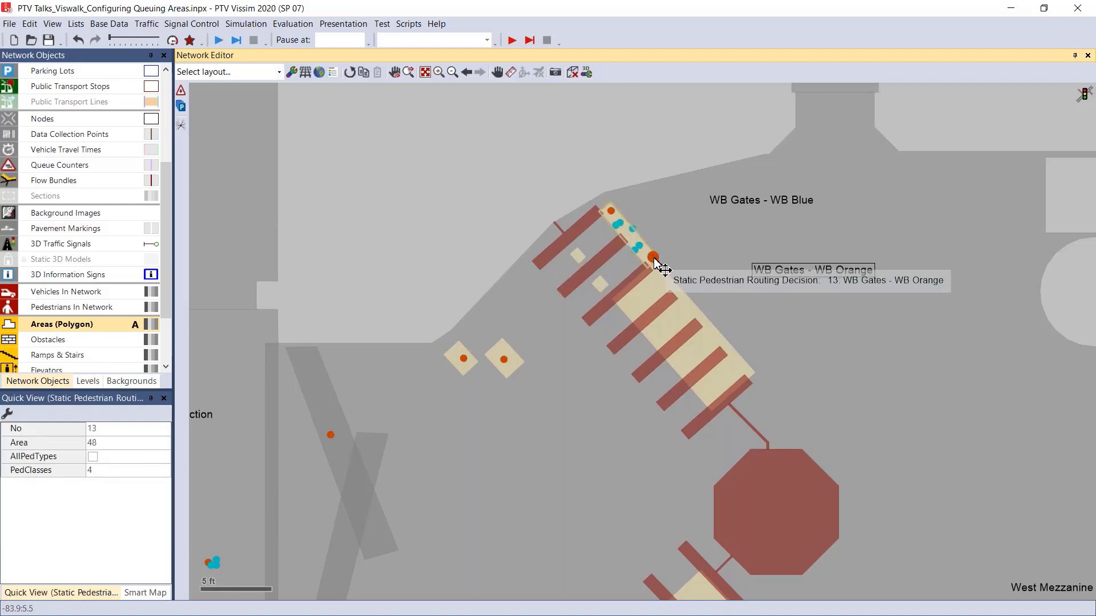
pyautogui.click(611, 211)
pyautogui.scroll(-3, 445, 140)
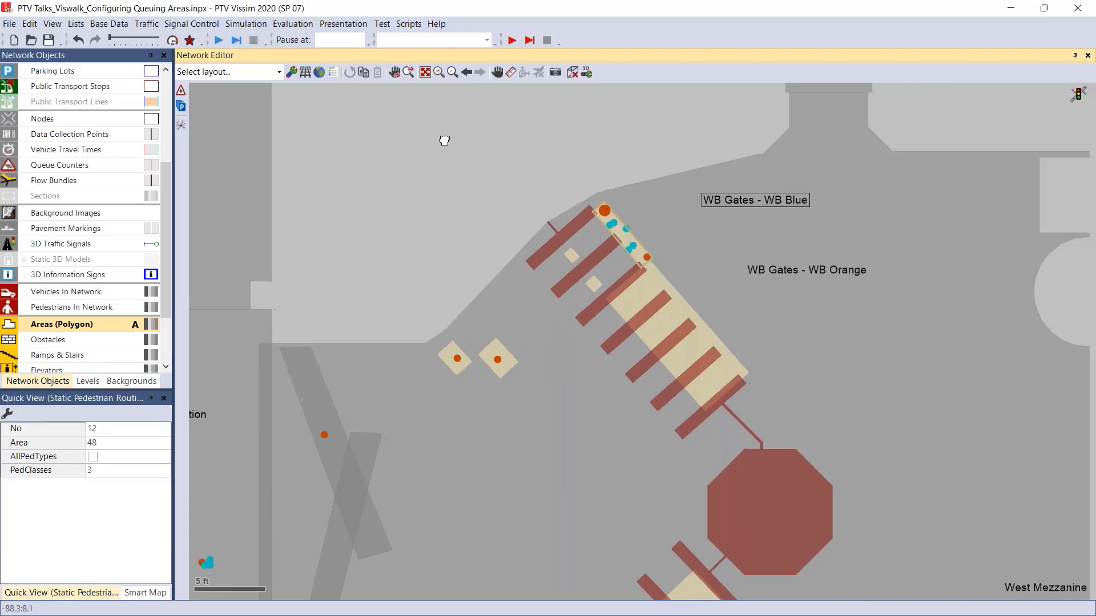
pyautogui.moveTo(411, 142); pyautogui.dragTo(508, 110)
pyautogui.click(540, 153)
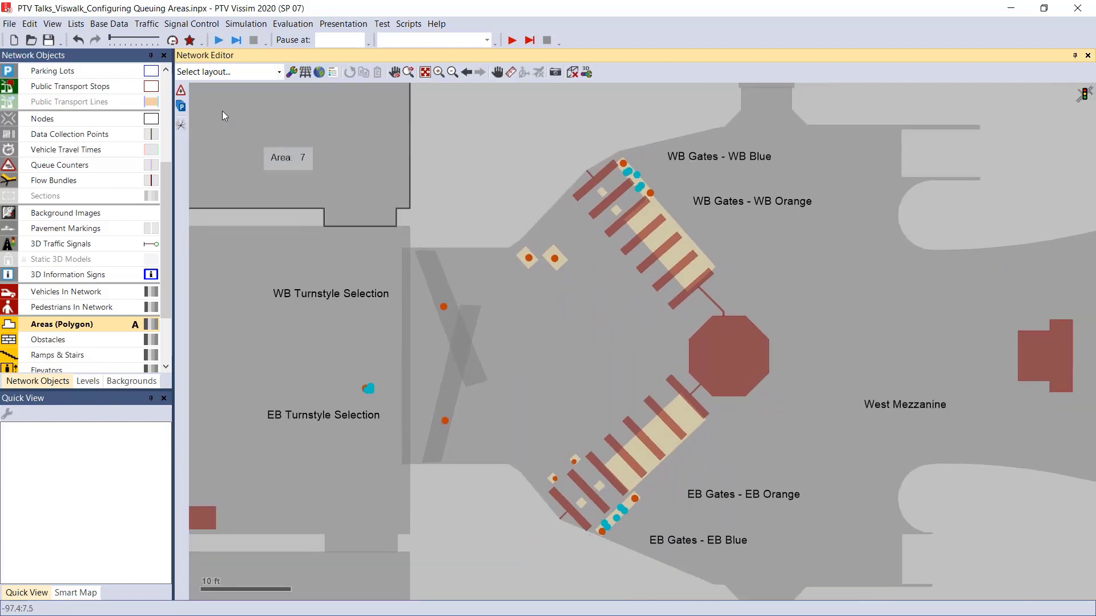
# - Start the continuous simulation and fast-forward it at maximum speed with the whole mezzanine in view
pyautogui.click(218, 40)
pyautogui.click(584, 316)
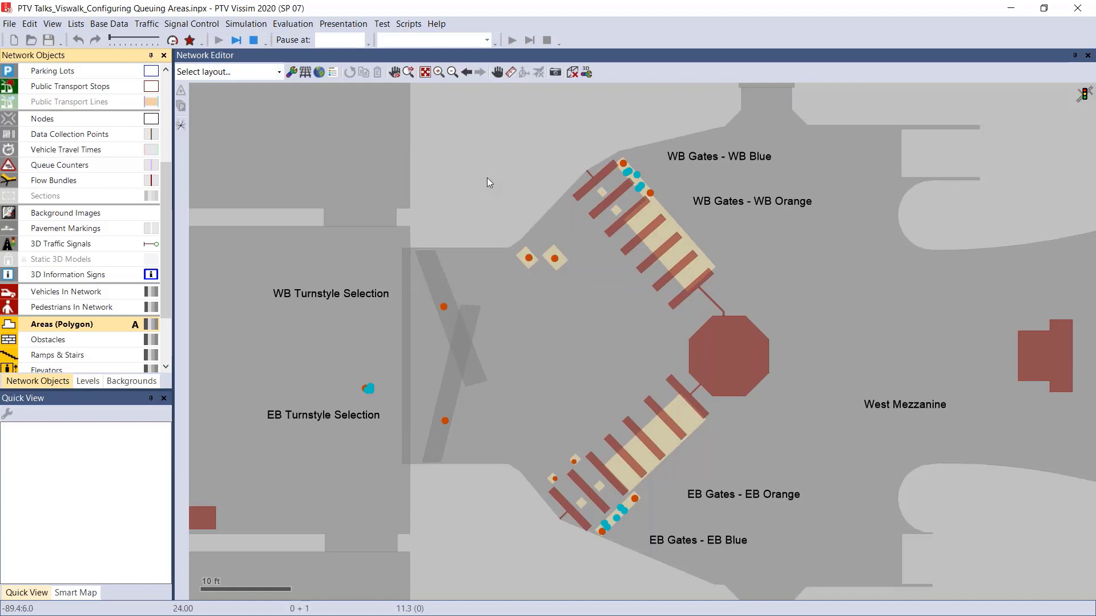
pyautogui.scroll(-3, 494, 187)
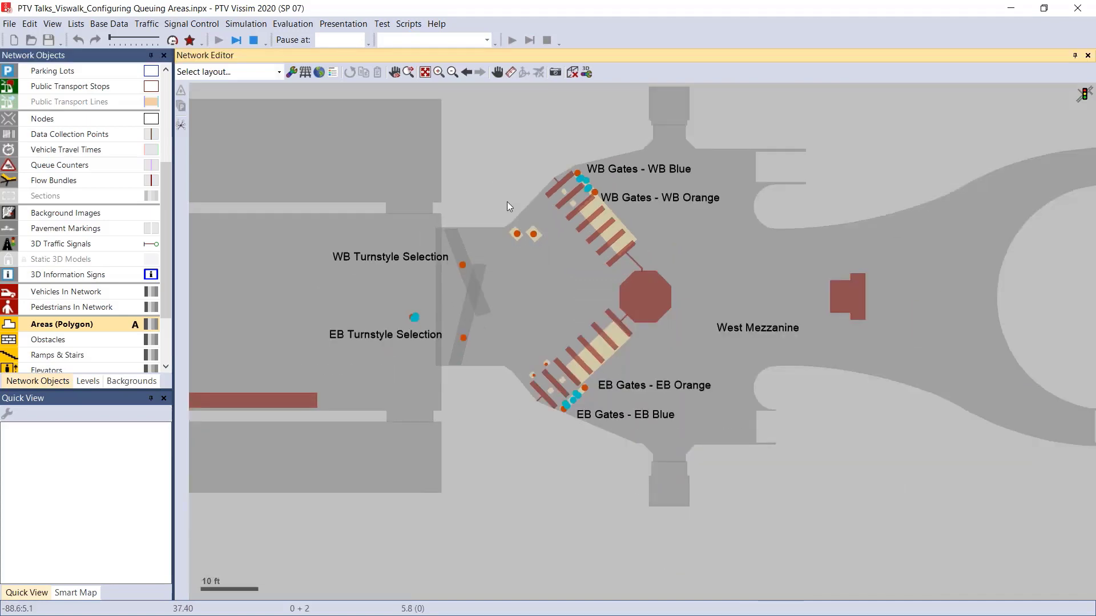
pyautogui.moveTo(486, 192); pyautogui.dragTo(521, 237)
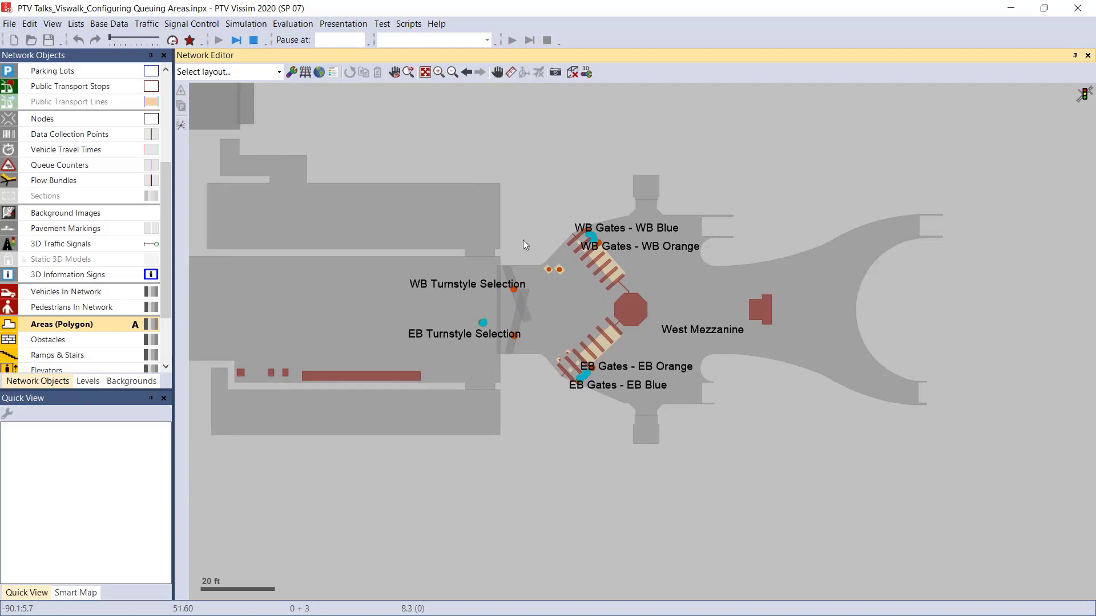
pyautogui.scroll(3, 536, 223)
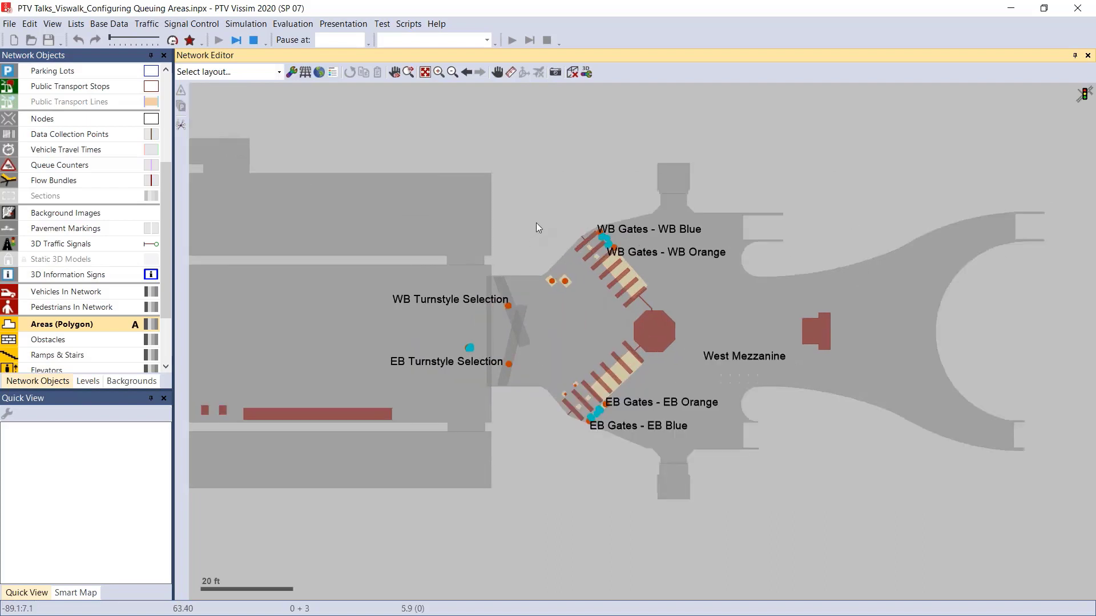
pyautogui.click(173, 41)
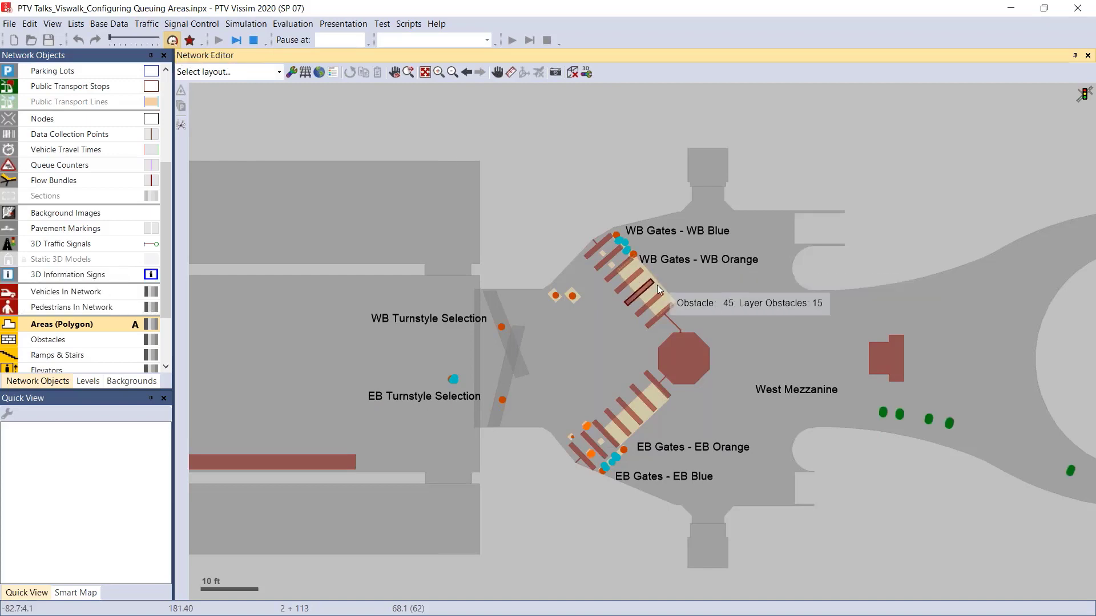
# - Examine how pedestrians pass through the EB gates and cross the West Mezzanine in the running simulation
pyautogui.moveTo(591, 410); pyautogui.dragTo(506, 291)
pyautogui.scroll(3, 516, 316)
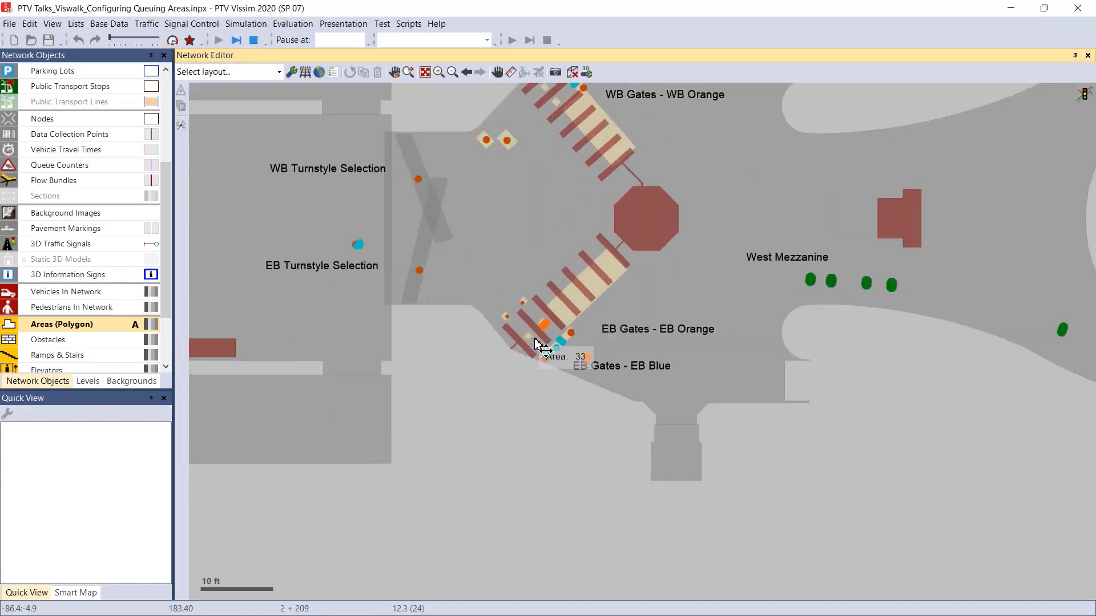
pyautogui.moveTo(491, 355); pyautogui.dragTo(589, 375)
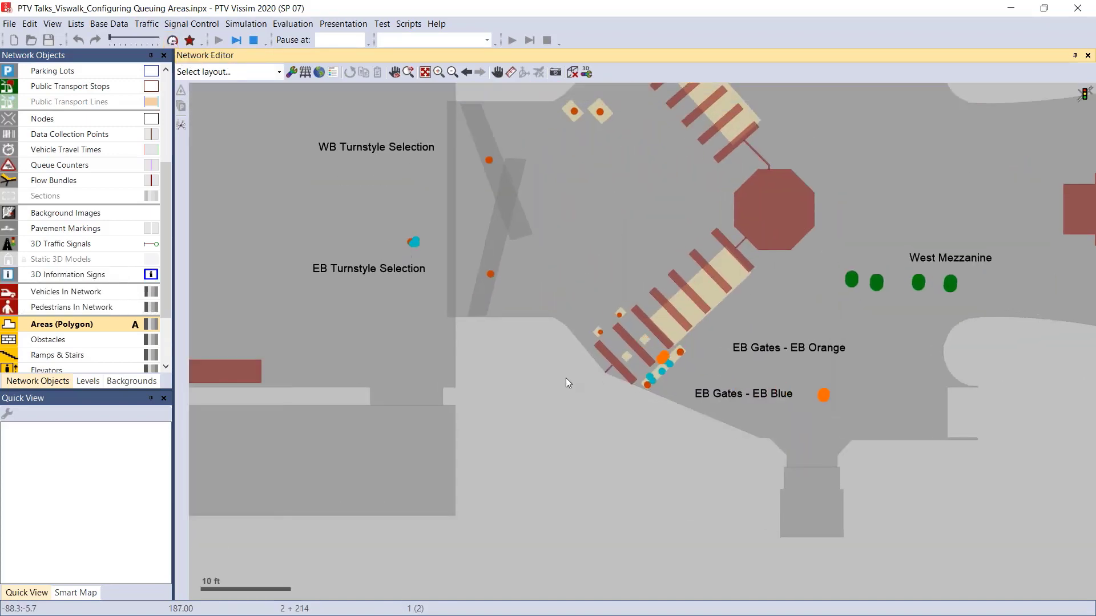
pyautogui.scroll(-2, 554, 383)
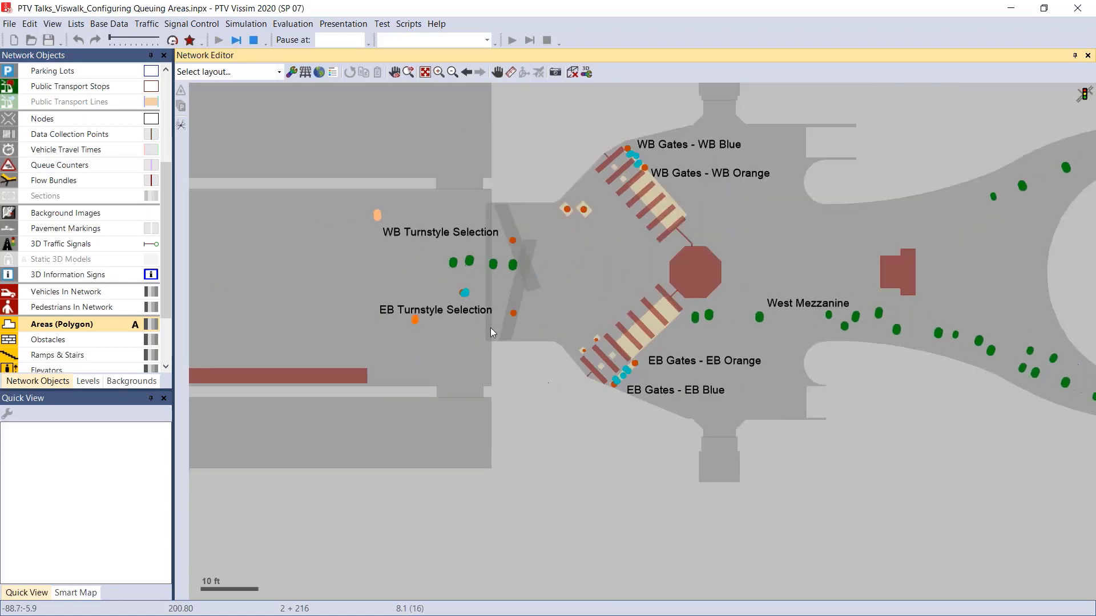